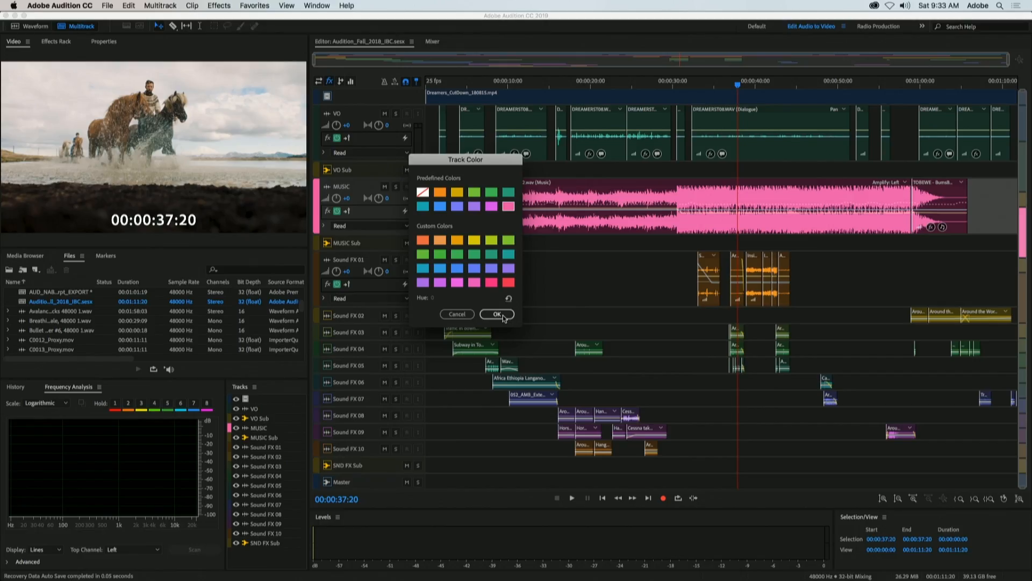
left_click(498, 316)
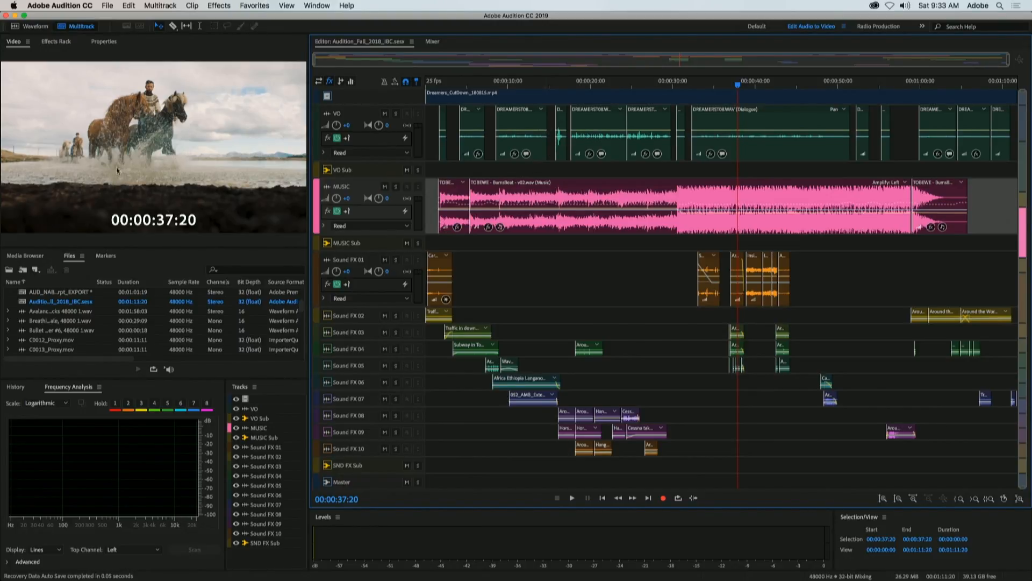
Play the session from 00:00:37:20 for a few seconds to check the timecode overlay on the video, and stop playback
key("space")
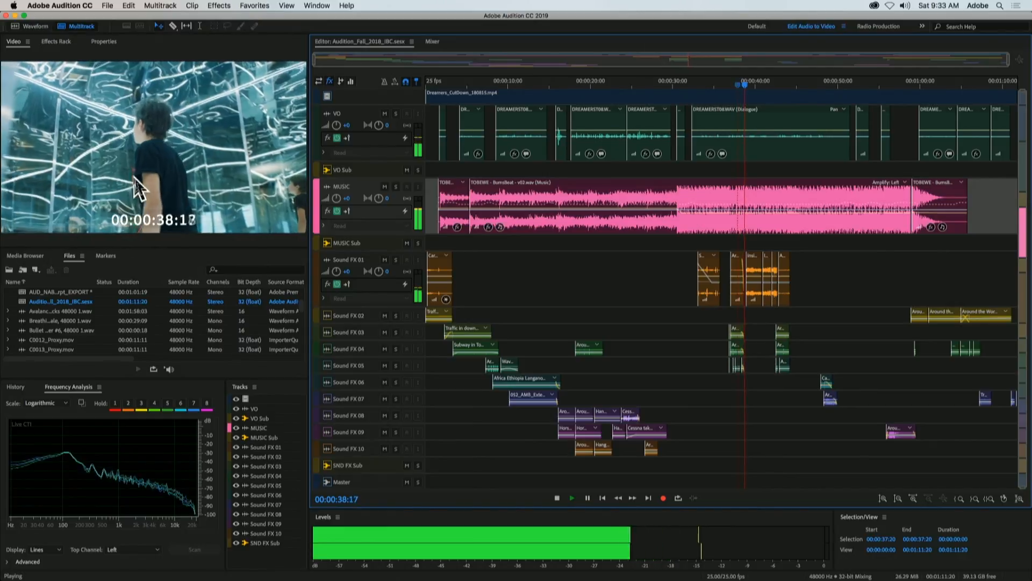
key("space")
In the video preferences, try the timecode overlay at bottom left and bottom right, return it to bottom center, and open the time reference options
right_click(226, 136)
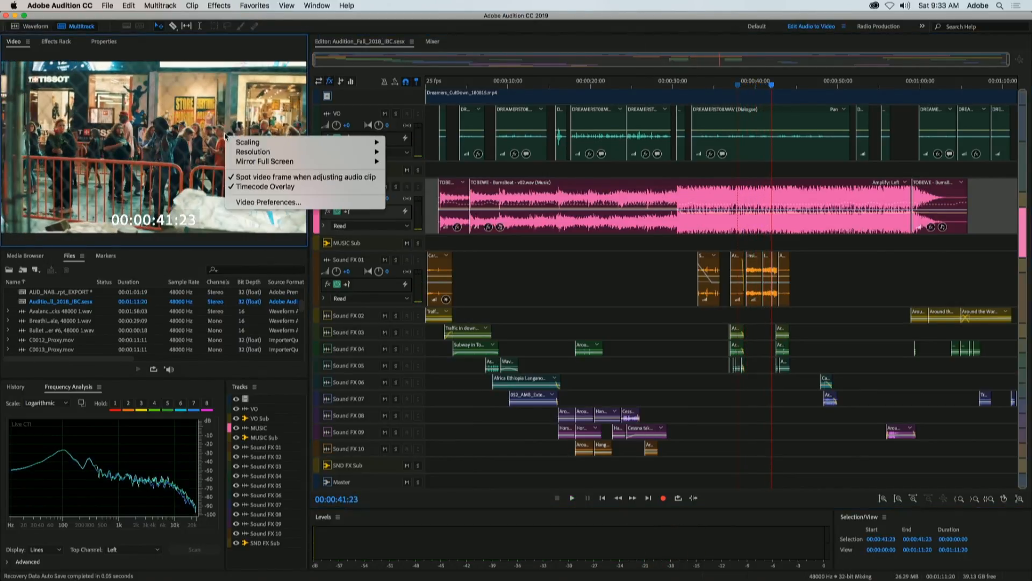
left_click(267, 202)
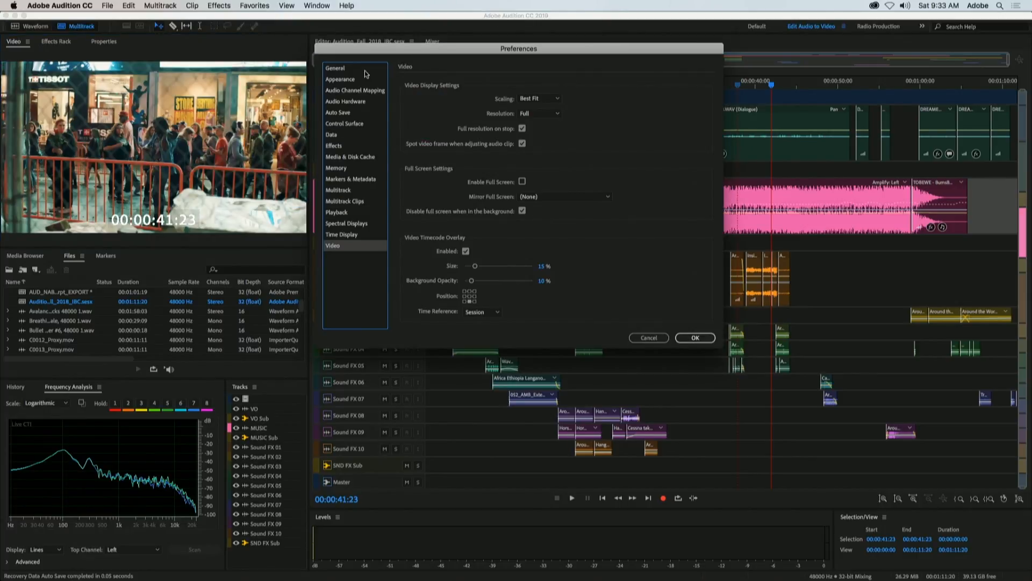
left_click_drag(437, 54, 372, 83)
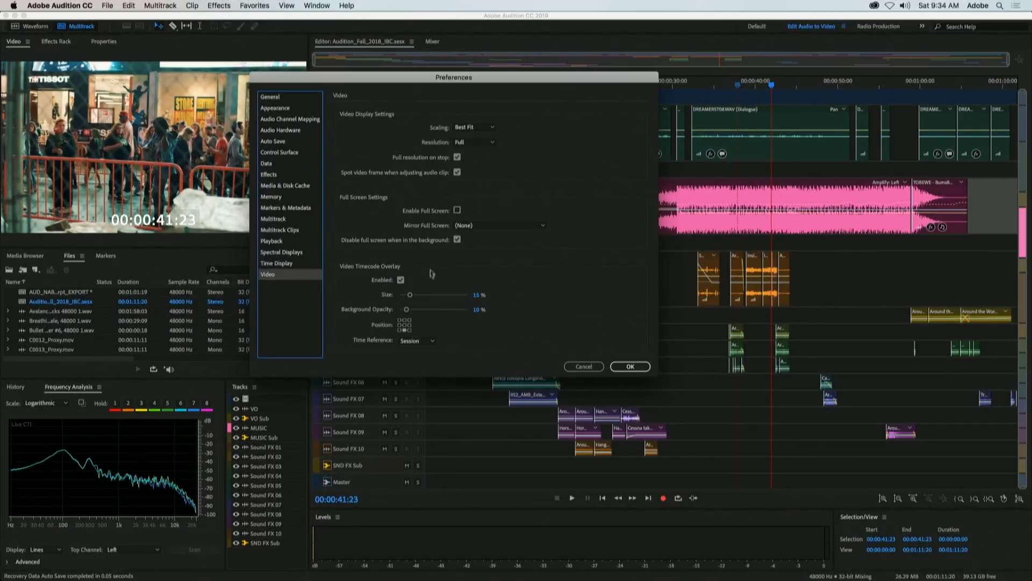
left_click(399, 331)
left_click(404, 330)
left_click(409, 330)
left_click(405, 330)
left_click(432, 342)
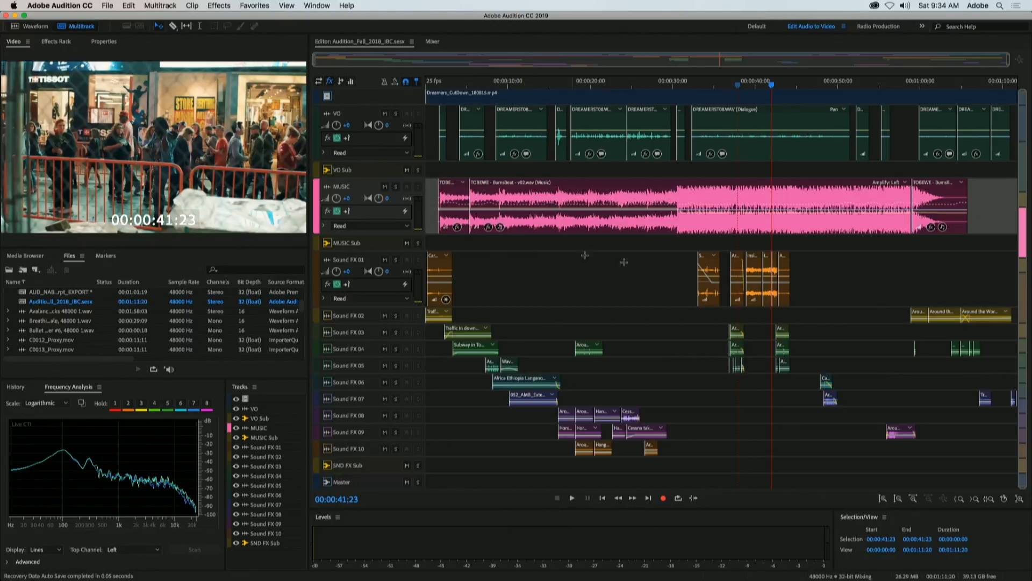
Enable Snap to Frames for the multitrack timeline
scroll(770, 85, "up", 8)
right_click(774, 87)
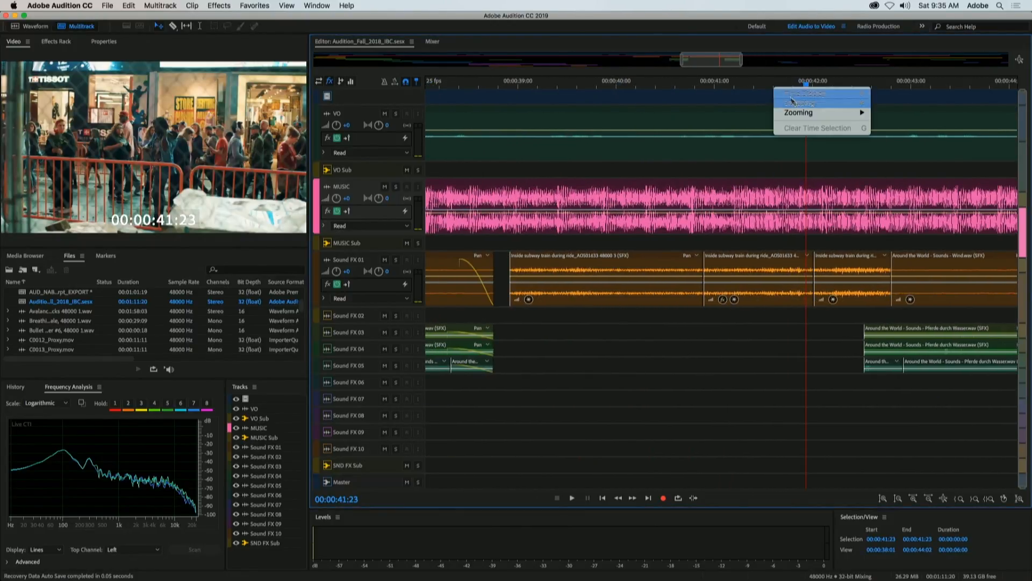
mouse_move(799, 105)
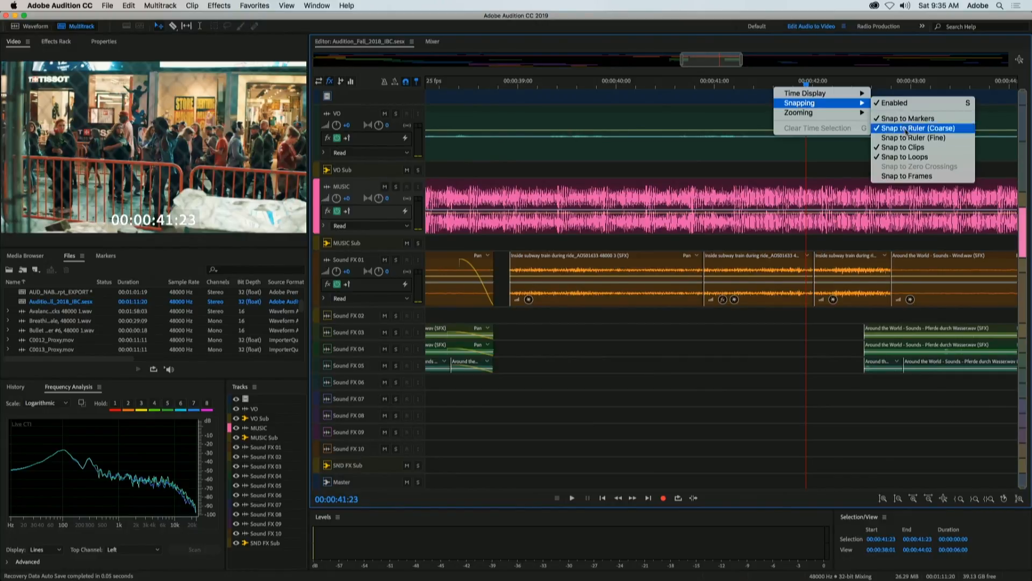
left_click(915, 176)
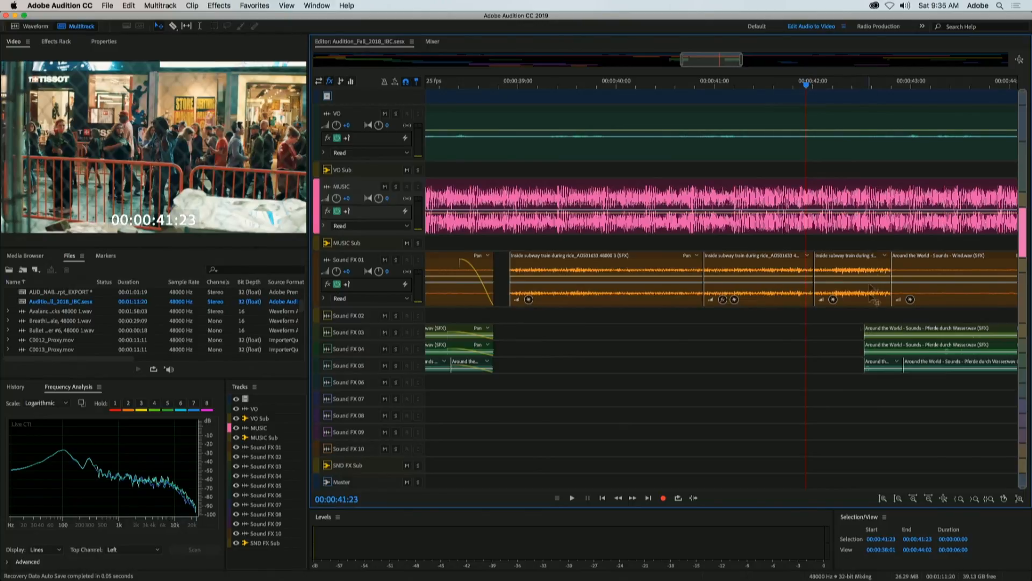
Try moving the third inside subway train clip from Sound FX 01 to Sound FX 03, shift it along the timeline, and undo the move
left_click_drag(855, 298, 744, 334)
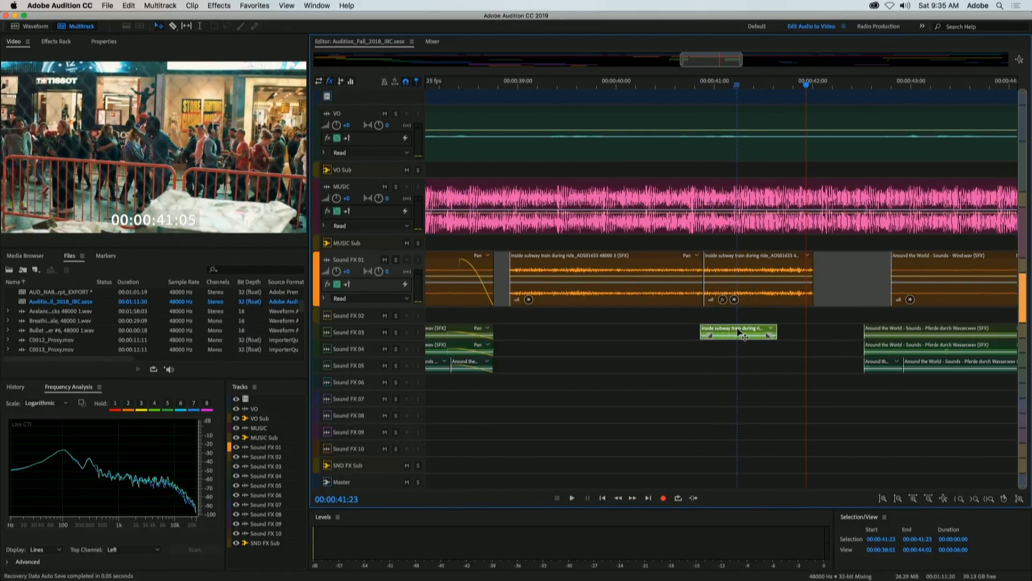
left_click_drag(743, 331, 748, 332)
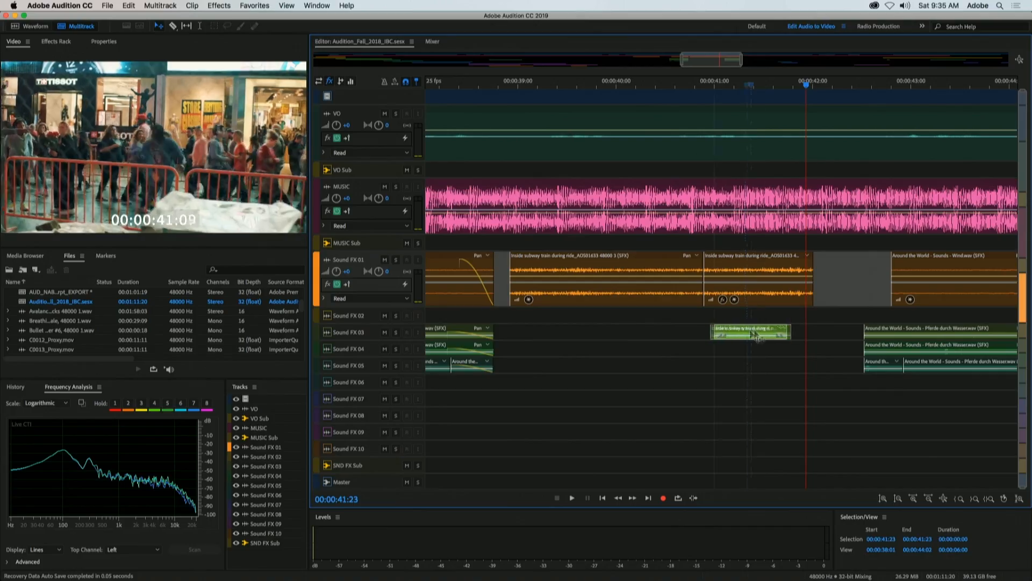
left_click_drag(751, 333, 791, 336)
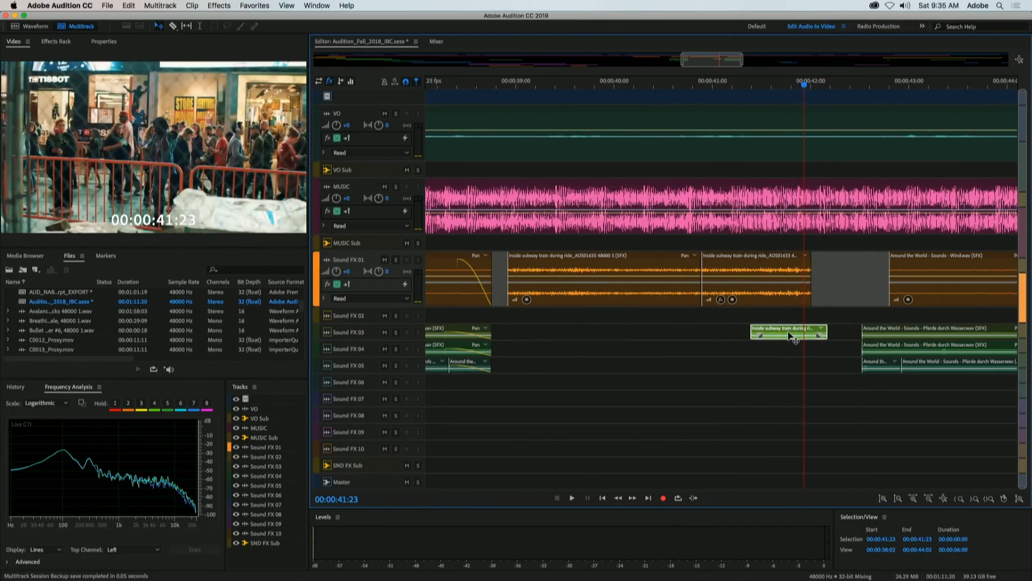
key("super+z")
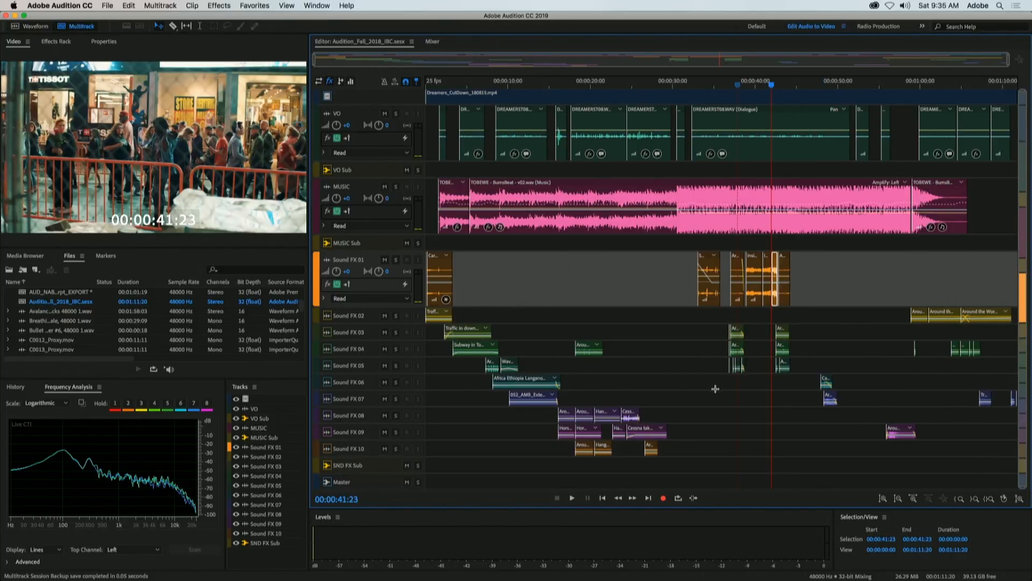
Enlarge the audio tracks vertically and reset the zoom to full on all axes
scroll(1024, 383, "up", 5)
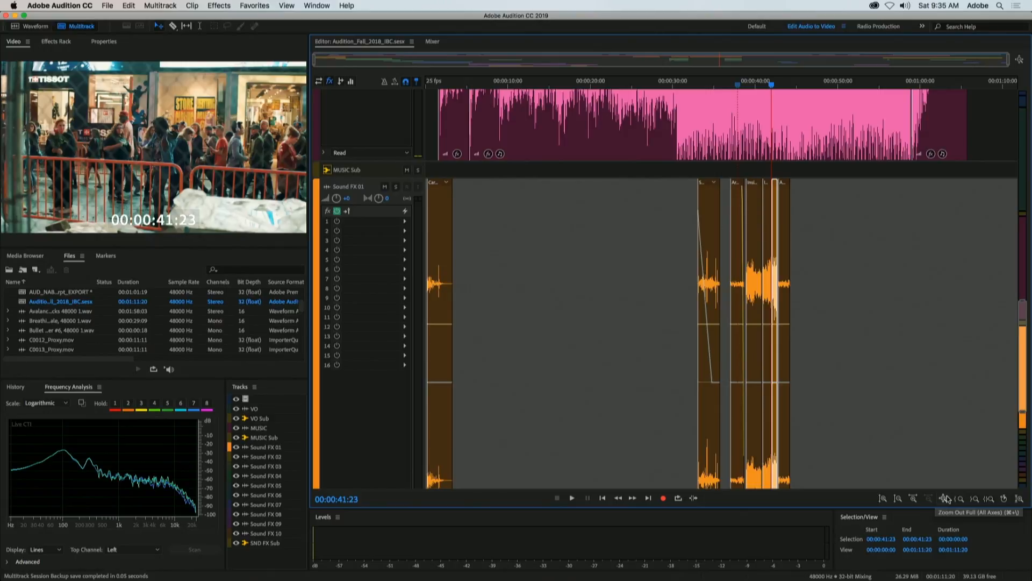
left_click(946, 498)
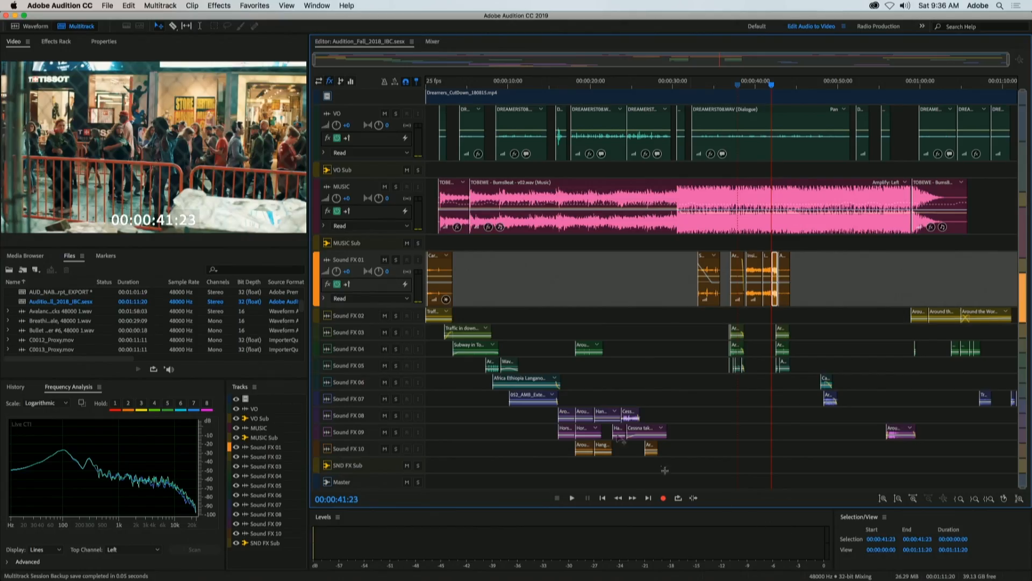
Compare enlarged and collapsed track heights across the session, leaving the VO, MUSIC and Sound FX 01 tracks expanded
scroll(380, 218, "up", 5)
scroll(380, 217, "down", 8)
scroll(380, 214, "up", 5)
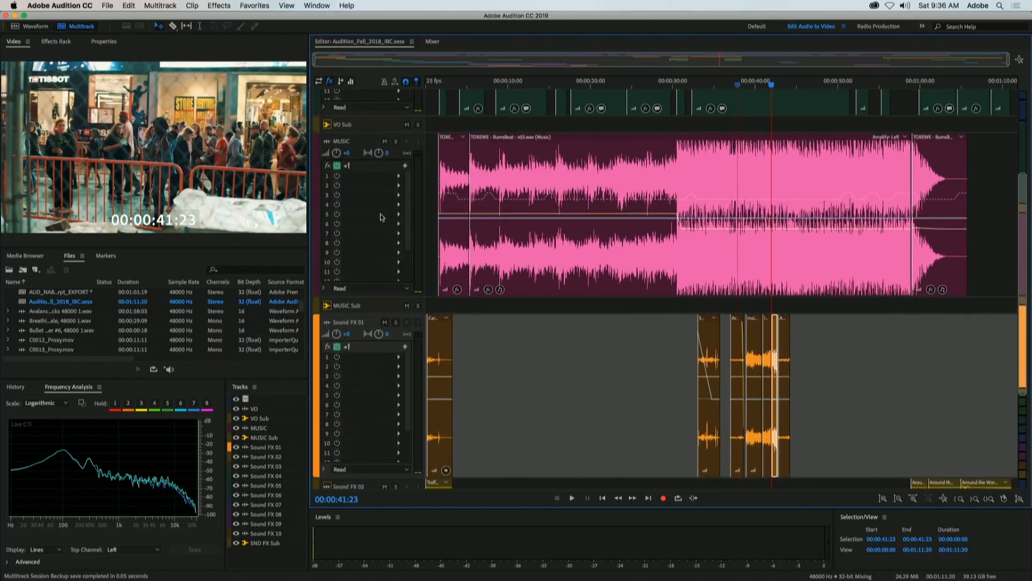
scroll(380, 213, "down", 2)
scroll(380, 218, "down", 4)
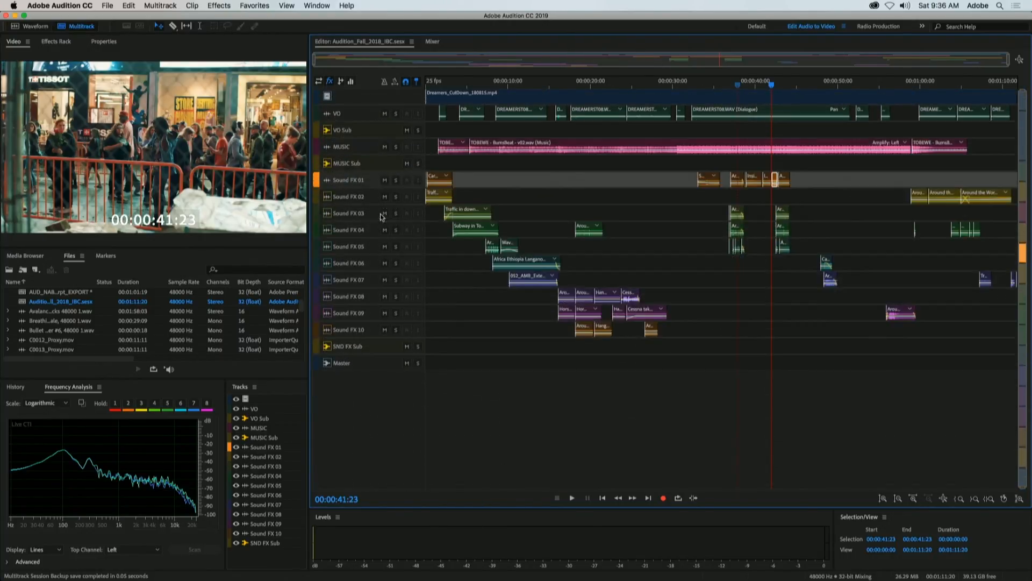
scroll(381, 218, "up", 6)
scroll(380, 217, "down", 3)
scroll(381, 218, "up", 4)
scroll(381, 217, "down", 6)
scroll(380, 214, "down", 3)
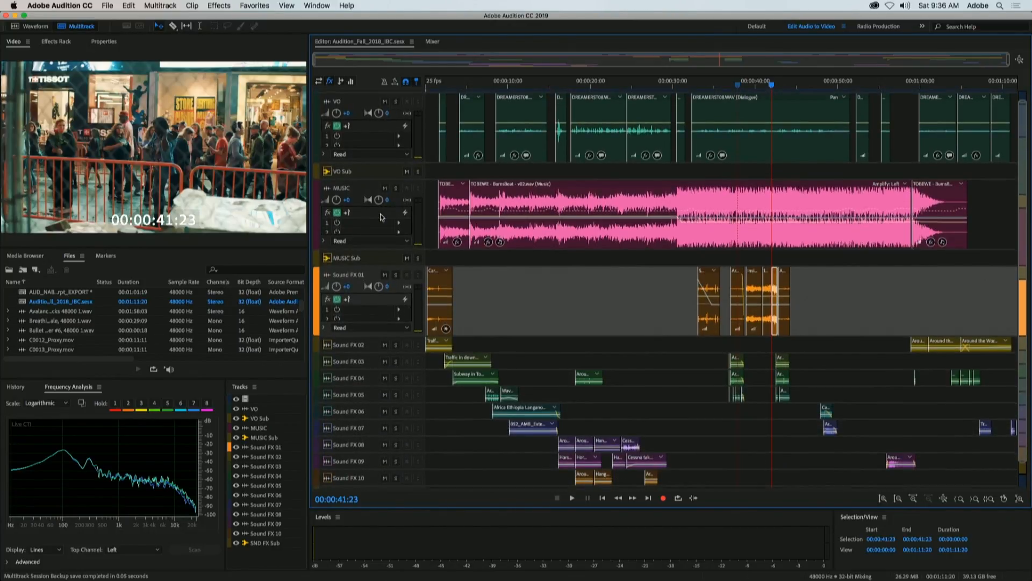
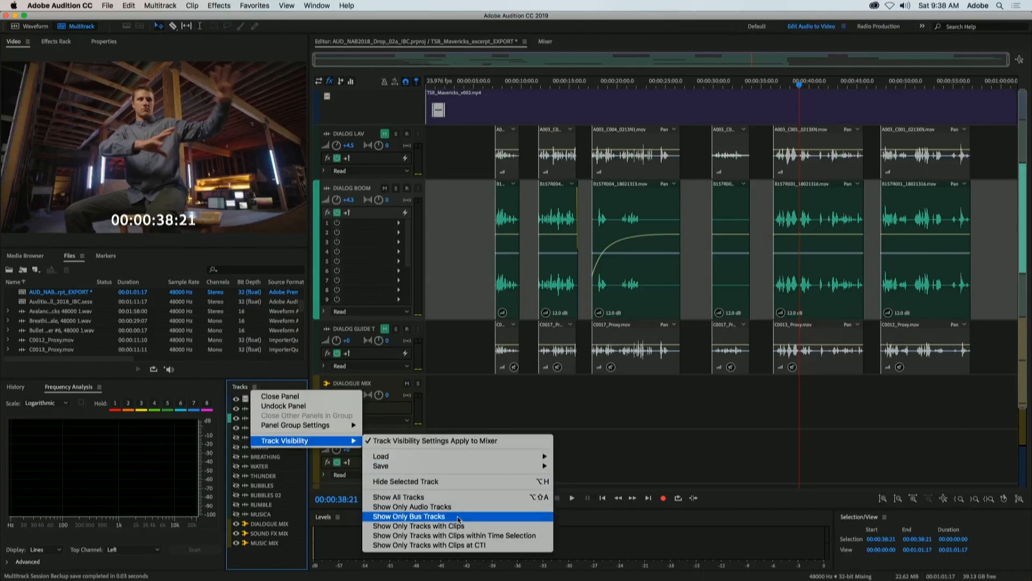
Show all tracks in the session and collapse the DIALOG LAV, DIALOG BOOM, DIALOG GUIDE TRK, HELI, WAVES and BREATHING tracks
left_click(412, 501)
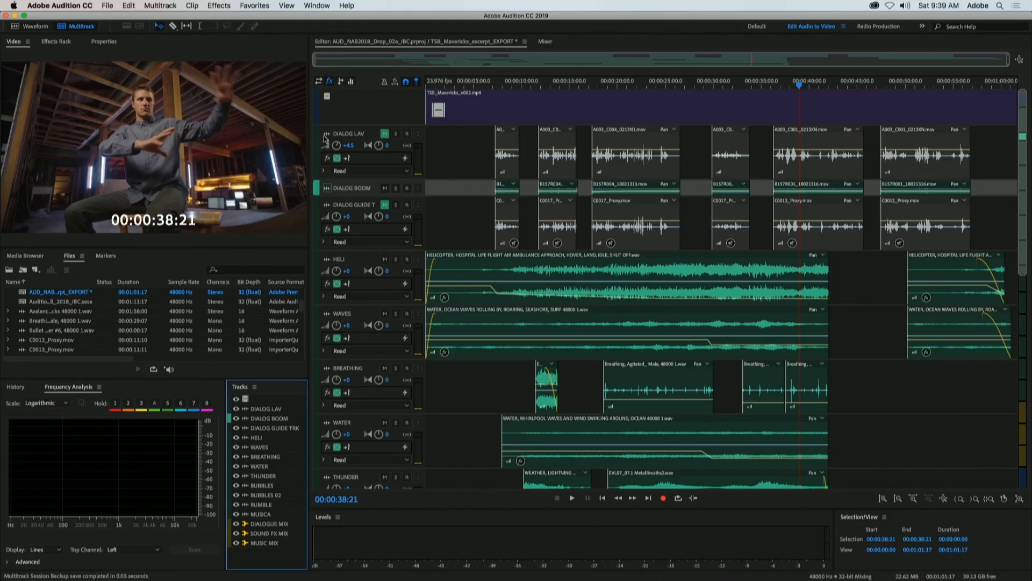
left_click(325, 137)
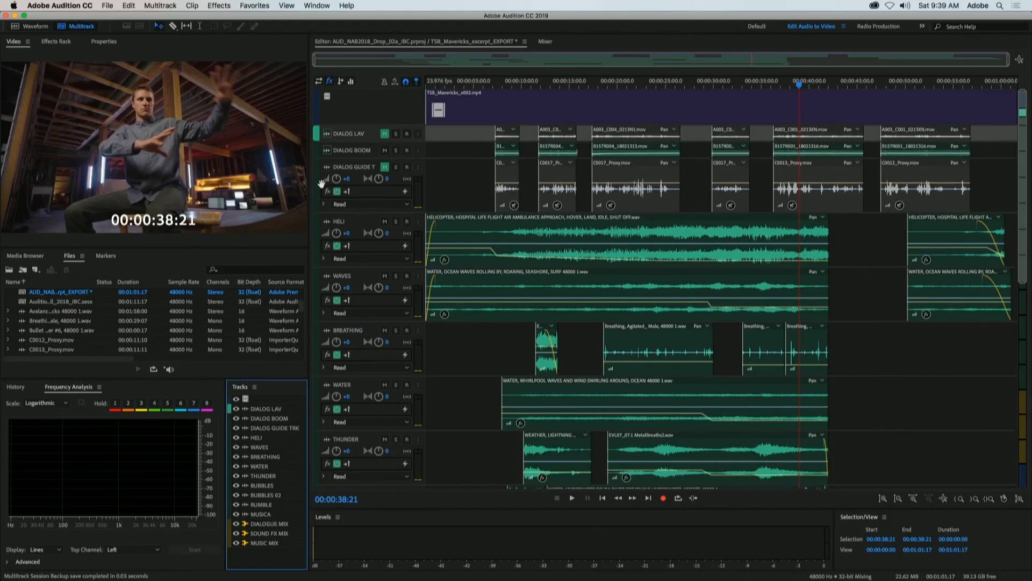
left_click(326, 170)
left_click(327, 185)
left_click(326, 201)
left_click(327, 218)
scroll(379, 277, "up", 5)
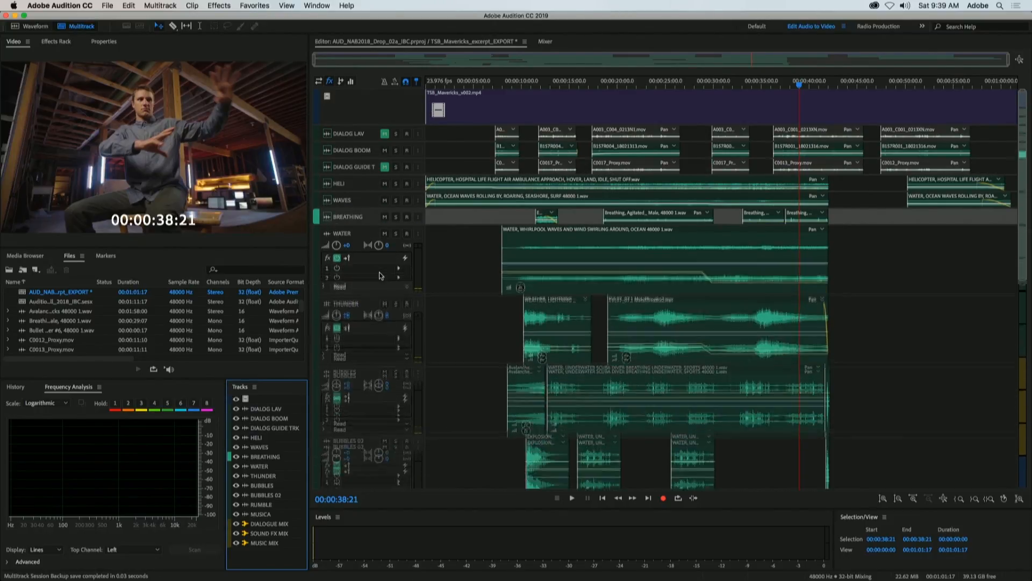
scroll(519, 380, "down", 5)
scroll(519, 380, "down", 5)
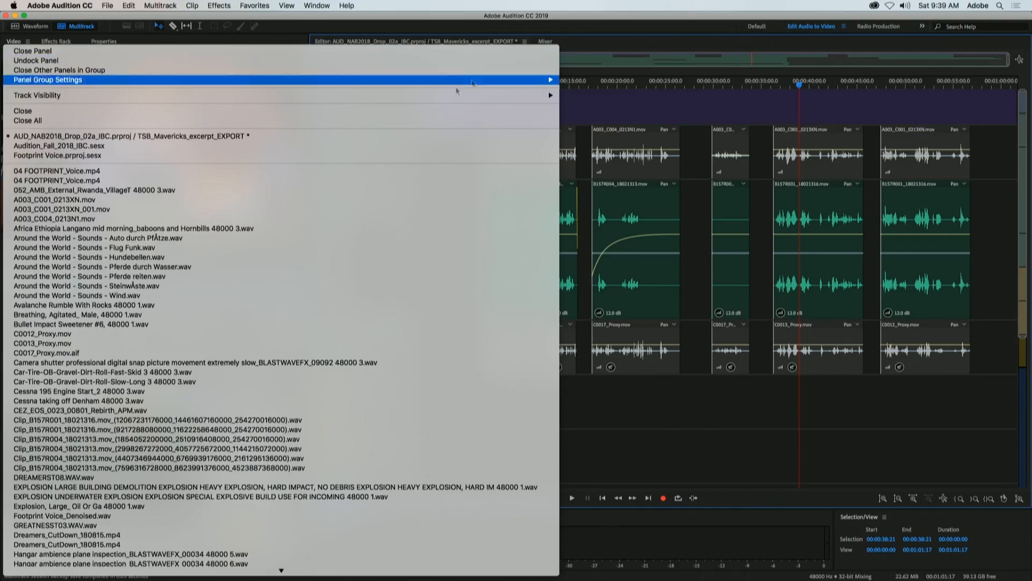
Switch to the Footprint Voice.prproj.sesx session and display the clip properties in place of the video preview
left_click(317, 154)
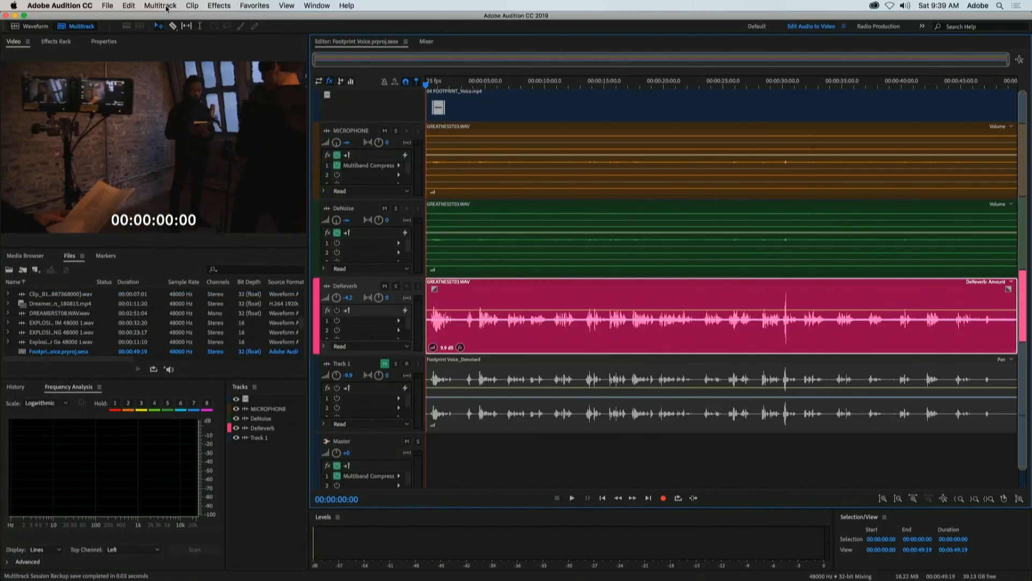
left_click(311, 4)
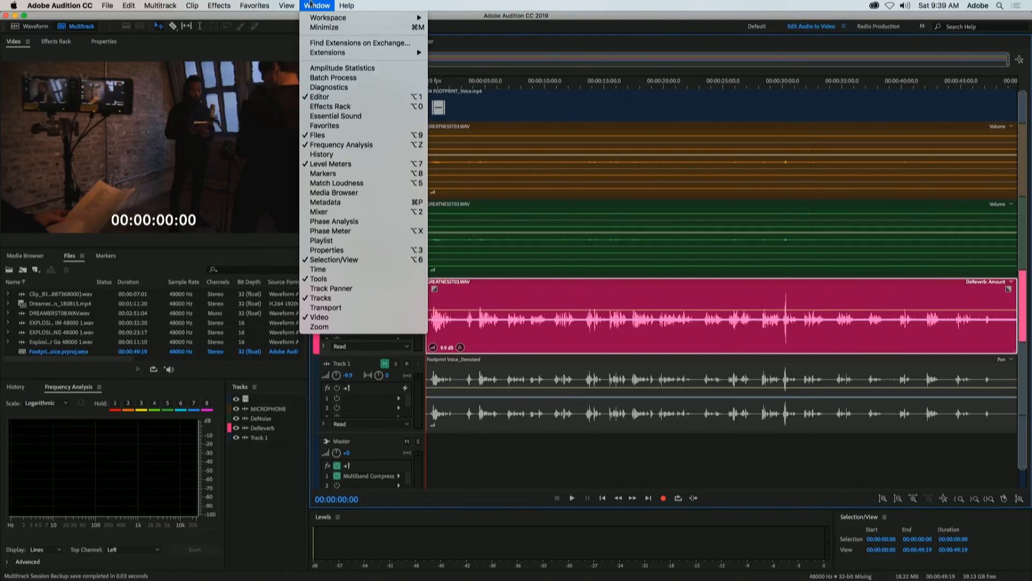
left_click(350, 250)
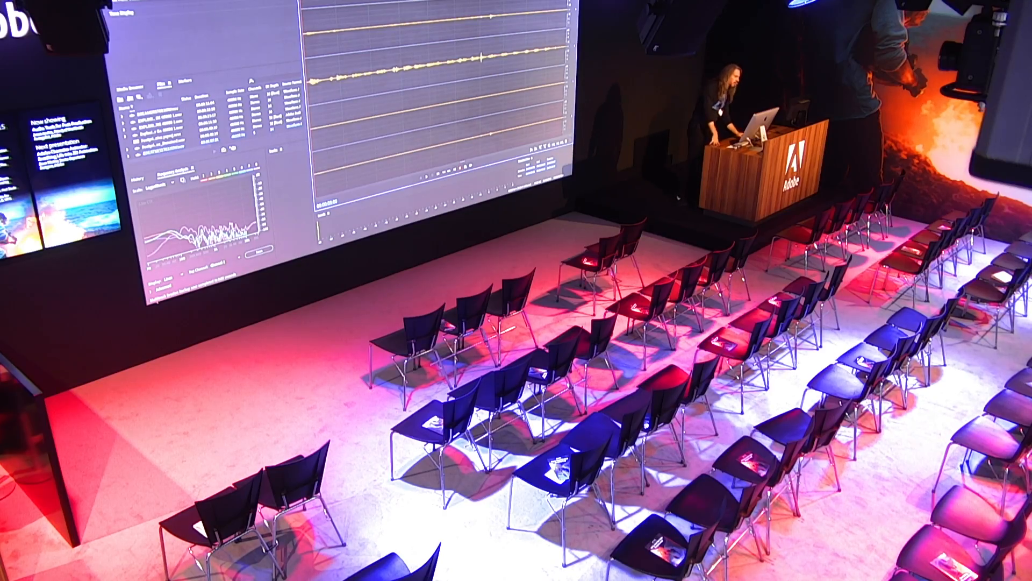
Try routing the MixR source channel of the MICROPHONE clip to channel 3
key("0")
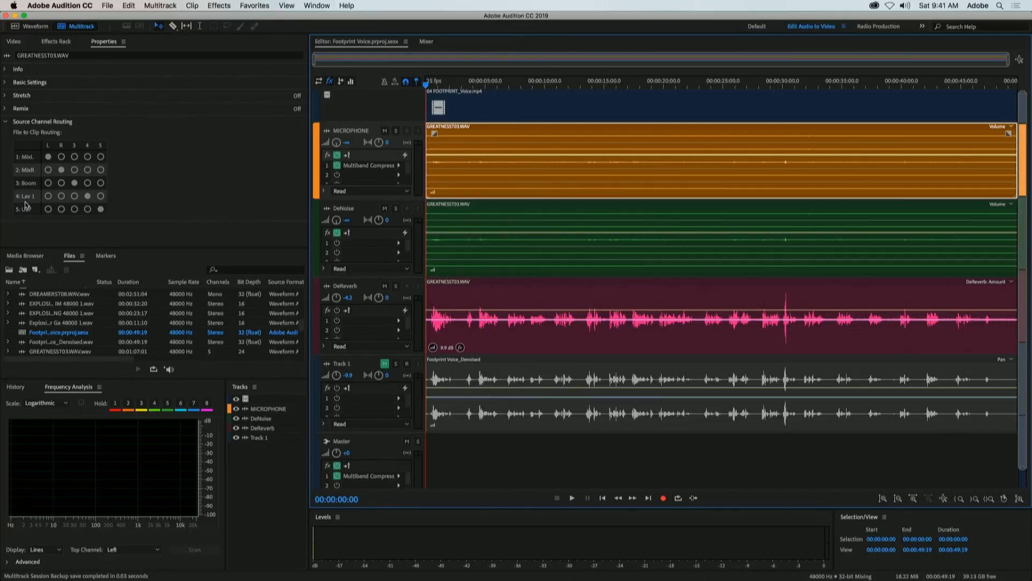
left_click(74, 171)
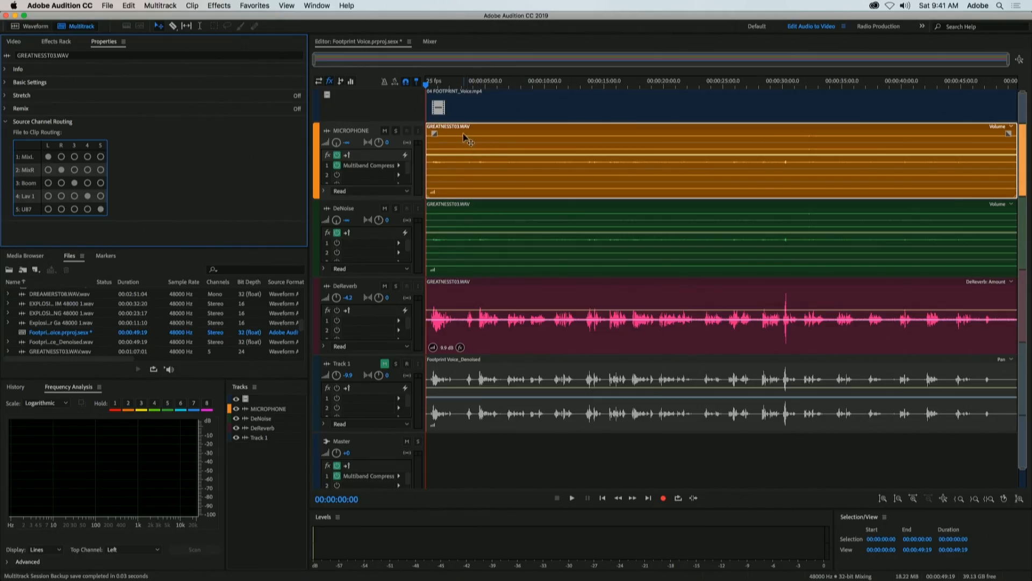
Reveal the source file of the MICROPHONE track's clip among the project files
right_click(464, 136)
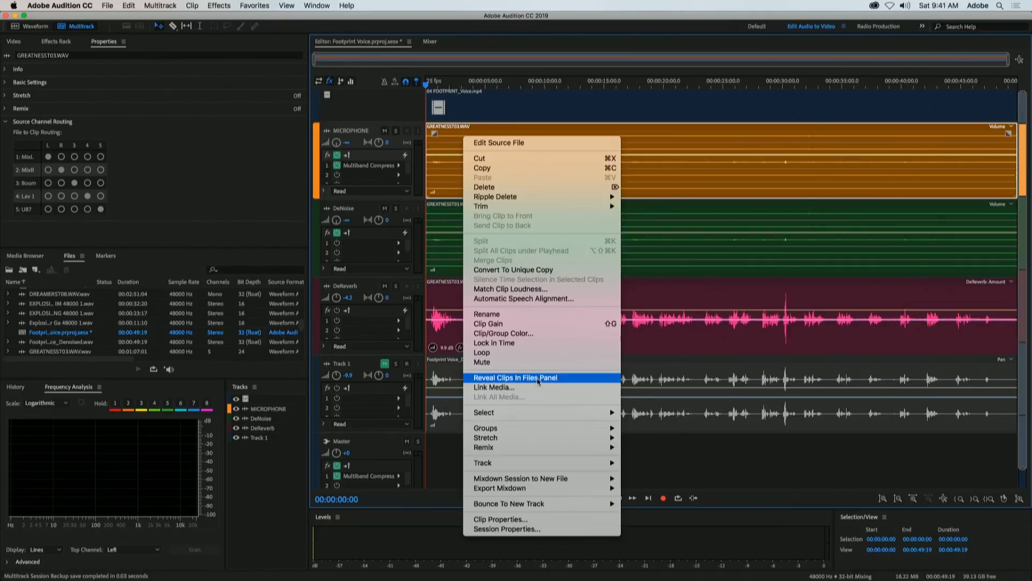
left_click(515, 378)
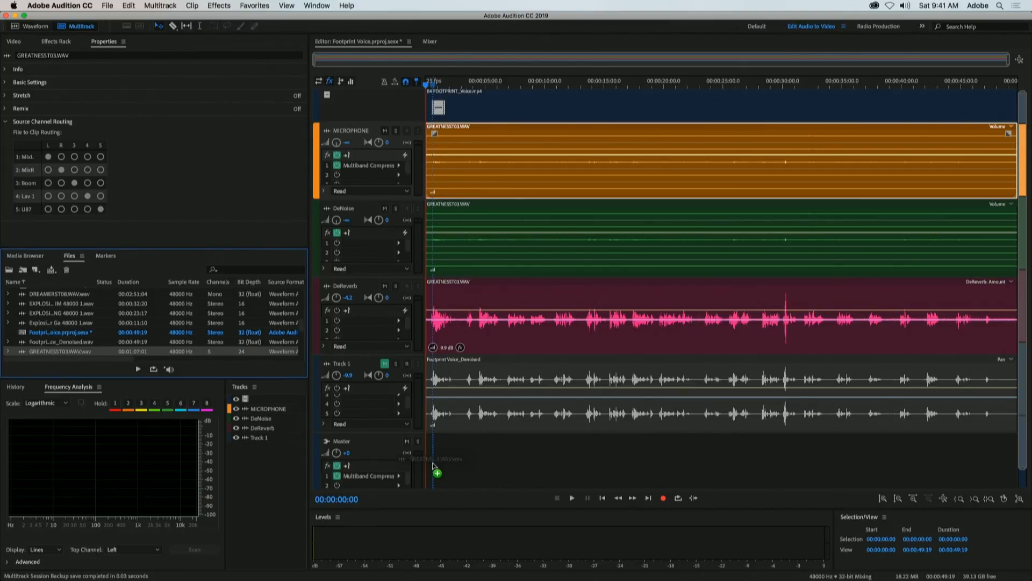
Try adding GREATNESST03.WAV to Track 1 as a single multichannel clip, and undo the insertion
left_click_drag(413, 454, 423, 404)
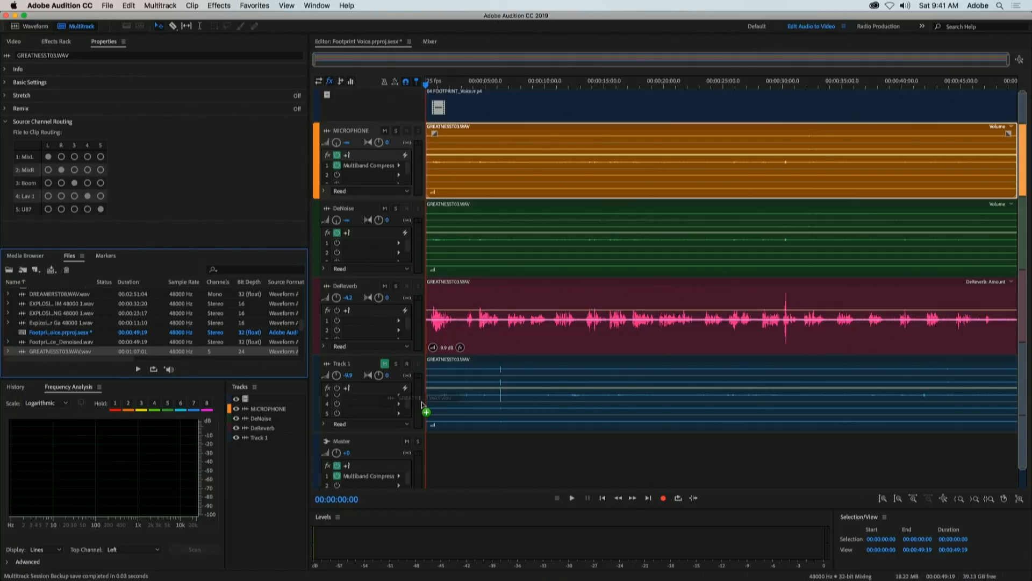
left_click_drag(422, 402, 462, 394)
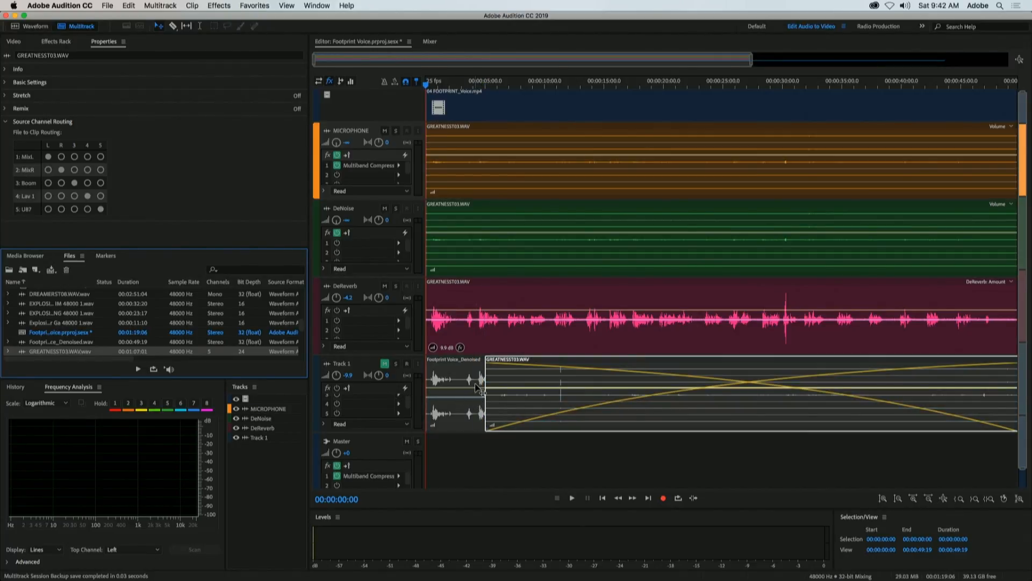
key("super+z")
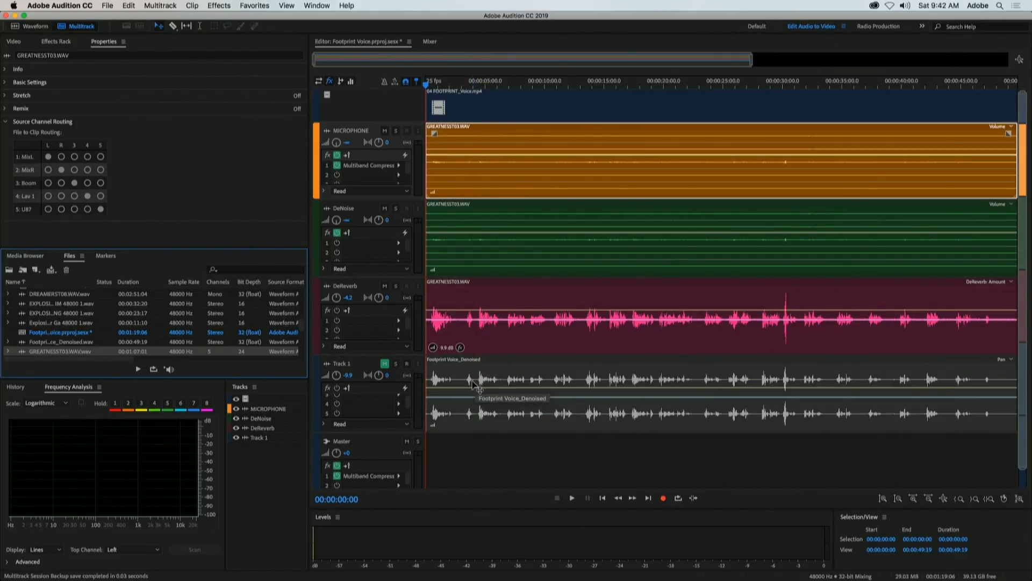
Delete the audio clips from Track 1 and the DeReverb, DeNoise and MICROPHONE tracks
left_click(474, 372)
key("Delete")
left_click(468, 327)
key("Delete")
left_click(467, 265)
key("Delete")
left_click(492, 176)
key("Delete")
Add two mono audio tracks below Track 1
right_click(455, 365)
mouse_move(512, 428)
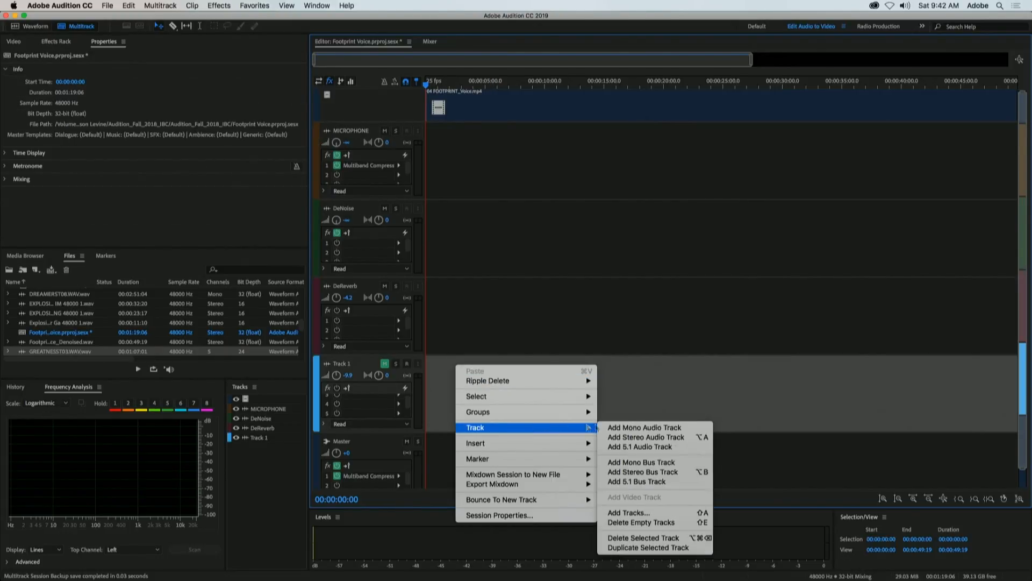
left_click(636, 428)
right_click(483, 386)
mouse_move(563, 450)
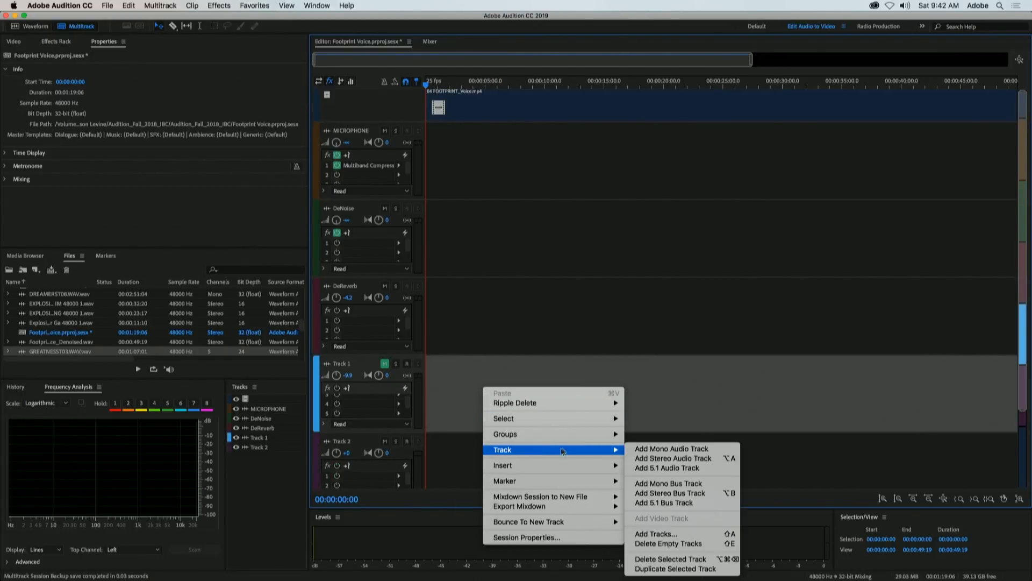
left_click(644, 448)
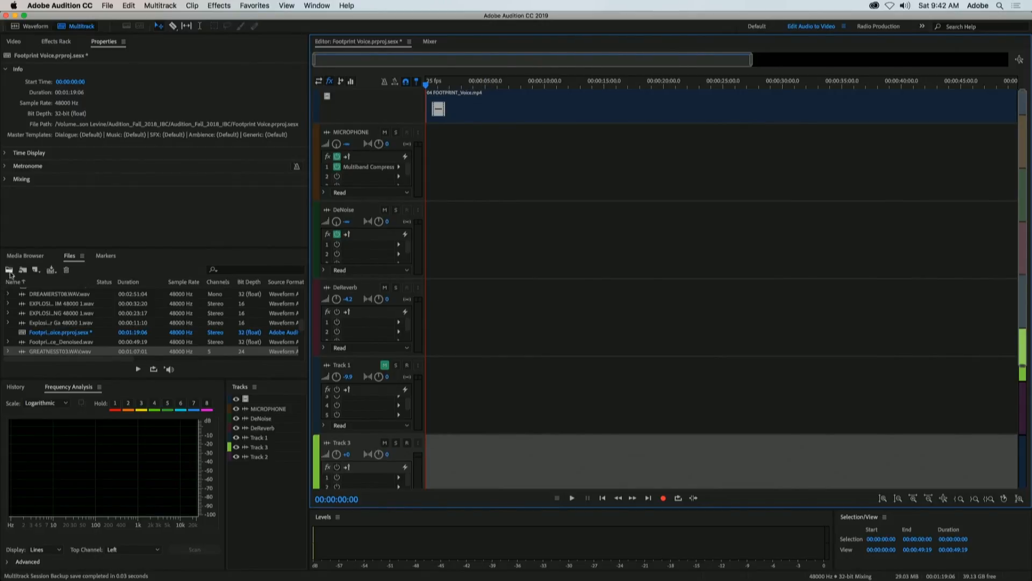
Insert GREATNESST03.WAV at the session start with its five channels split into separate mono clips from MICROPHONE through Track 3
left_click_drag(23, 353, 416, 178)
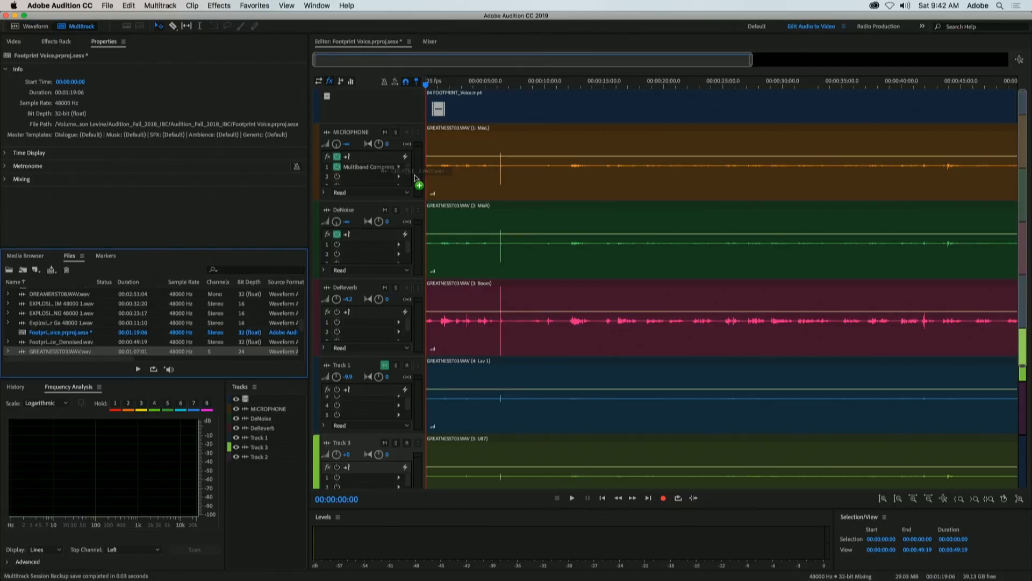
left_click_drag(416, 178, 412, 178)
left_click_drag(413, 178, 412, 178)
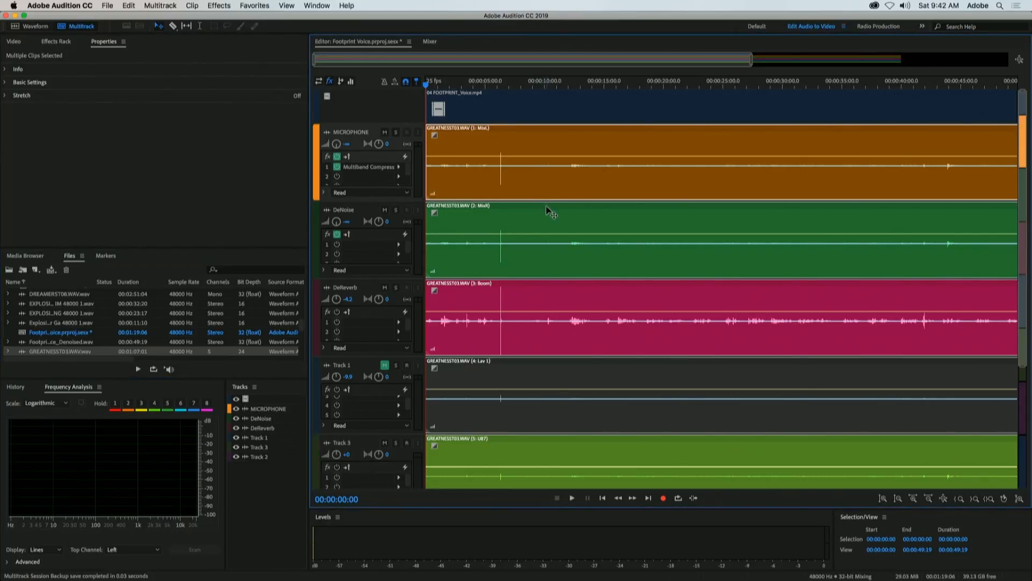
Unmute Track 1 and bring the video preview back into view
left_click(541, 219)
left_click(554, 292)
left_click(534, 377)
left_click(385, 365)
left_click(542, 452)
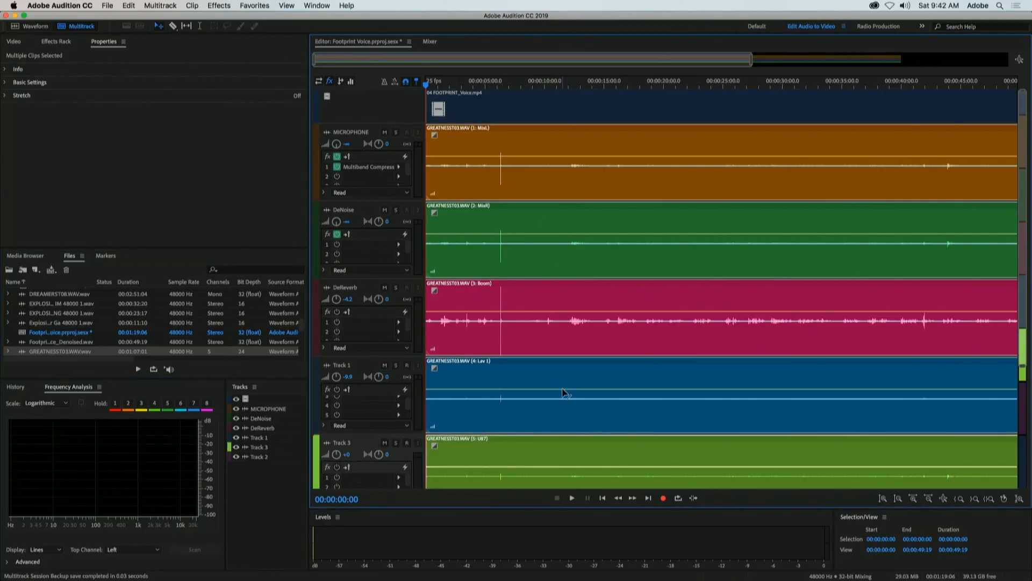
scroll(567, 395, "down", 3)
scroll(568, 395, "up", 3)
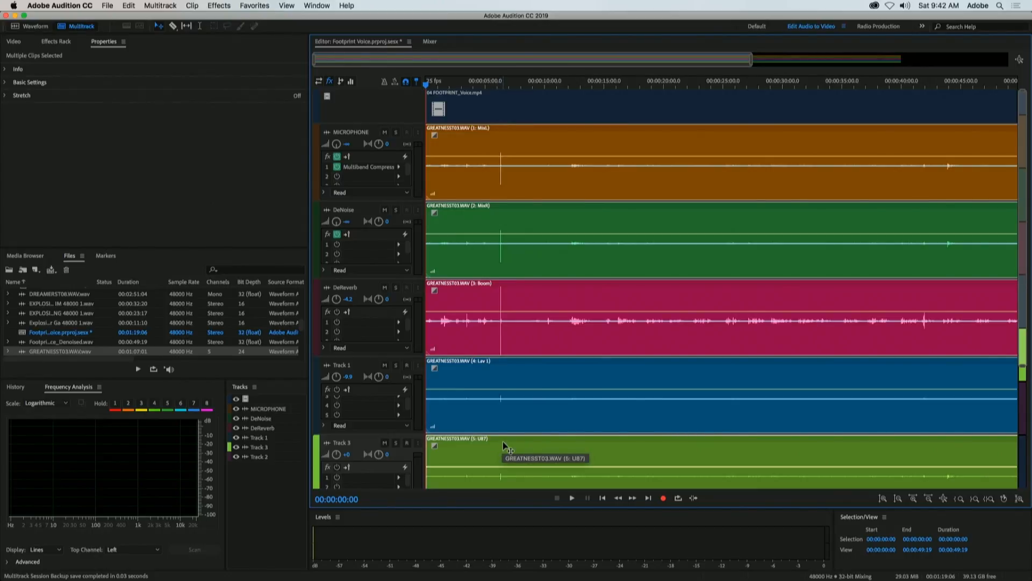
left_click(13, 41)
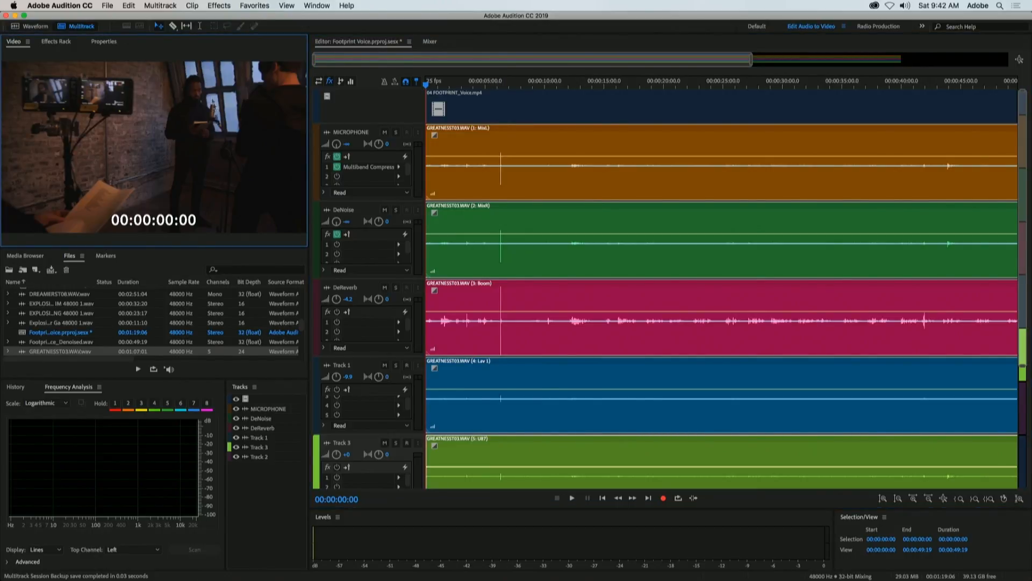